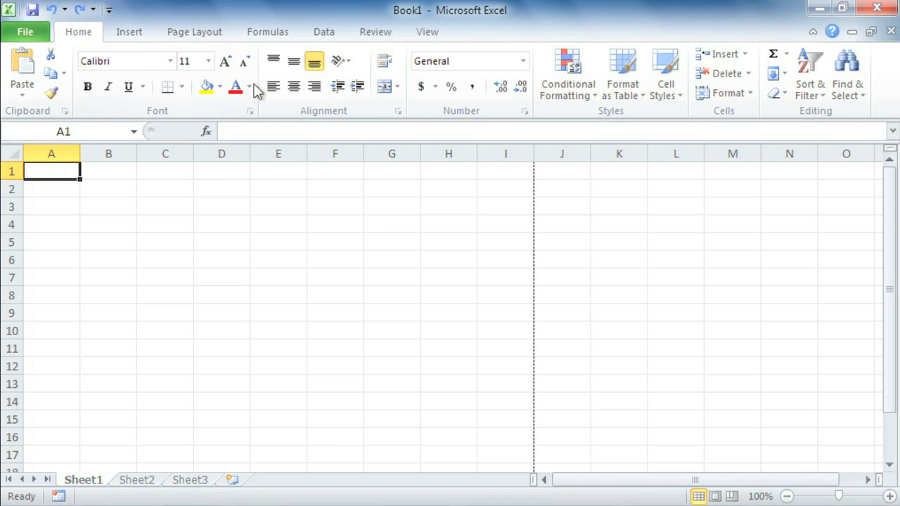
Open Customize the Ribbon and create a new custom tab with a new group
{"action": "right_click", "coordinate": [290, 111]}
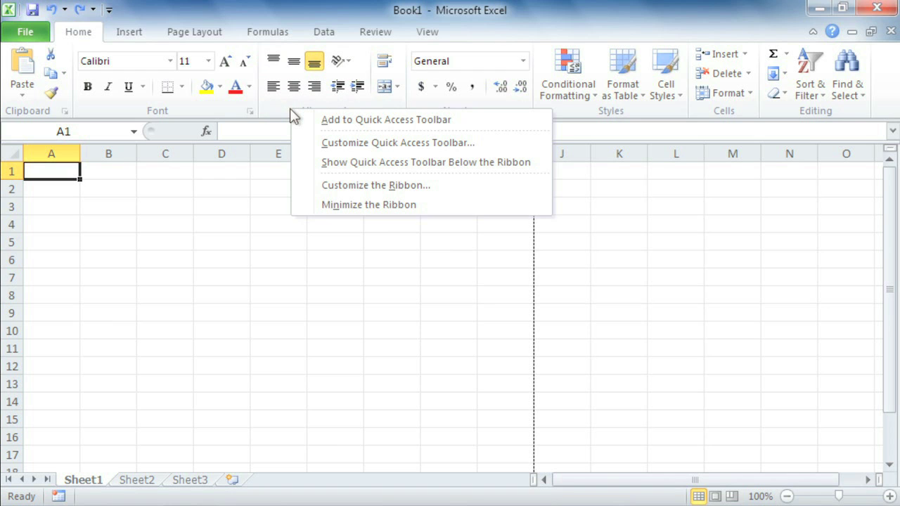
{"action": "left_click", "coordinate": [303, 185]}
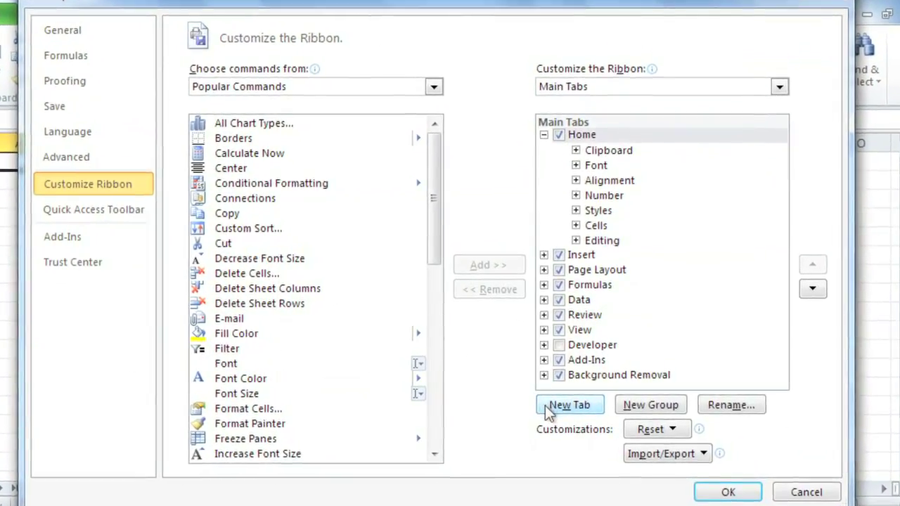
{"action": "left_click", "coordinate": [545, 406]}
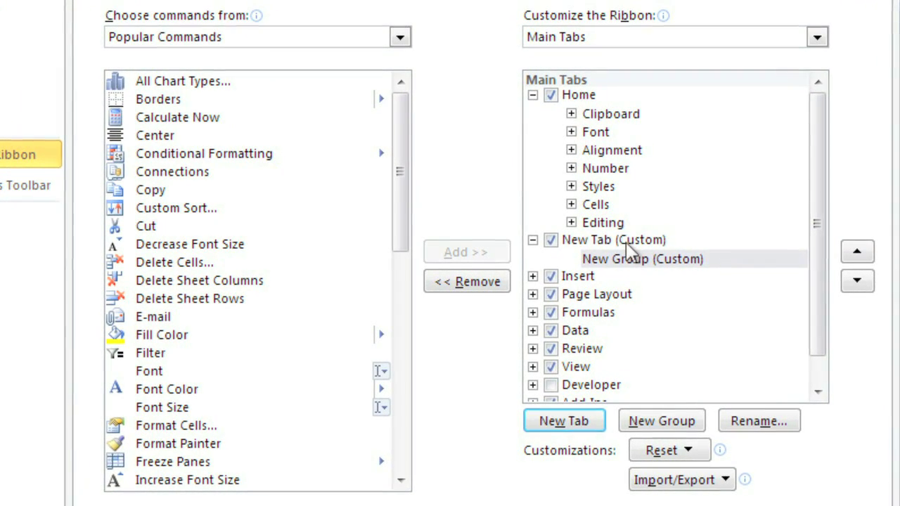
Target the New Group (Custom) under the new tab after Home and pick Borders
{"action": "left_click", "coordinate": [627, 243]}
{"action": "left_click", "coordinate": [675, 258]}
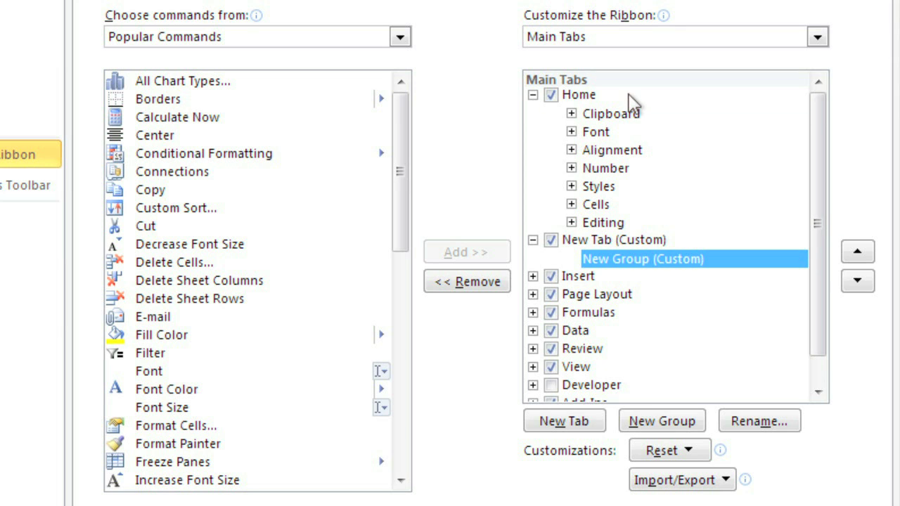
{"action": "left_click", "coordinate": [619, 96]}
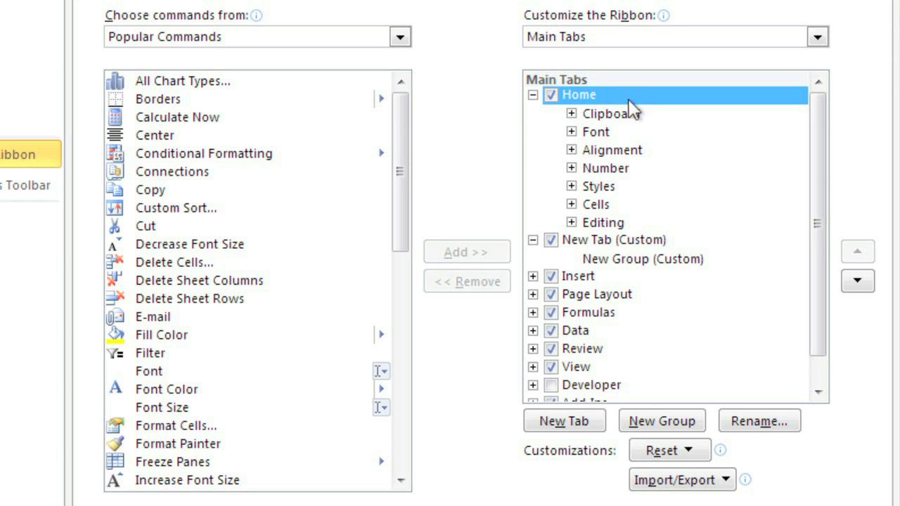
{"action": "left_click", "coordinate": [679, 262]}
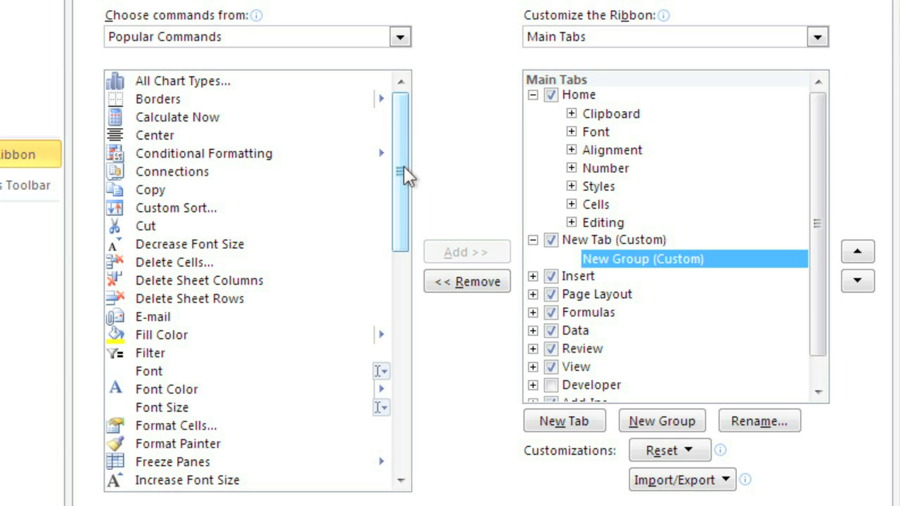
{"action": "left_click", "coordinate": [307, 102]}
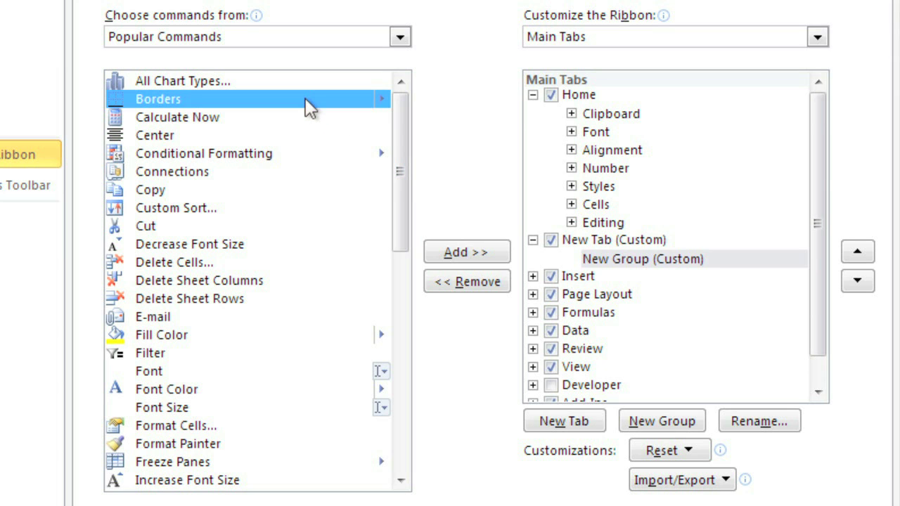
Add Borders, Fill Color, Shapes and Picture to the new custom group
{"action": "left_click", "coordinate": [500, 253]}
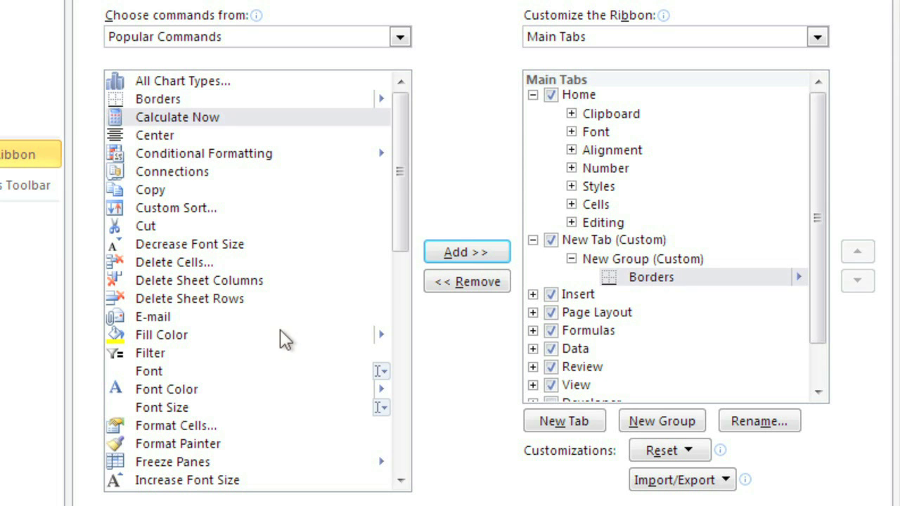
{"action": "left_click_drag", "start_coordinate": [270, 336], "coordinate": [617, 290]}
{"action": "left_click_drag", "start_coordinate": [402, 240], "coordinate": [400, 474]}
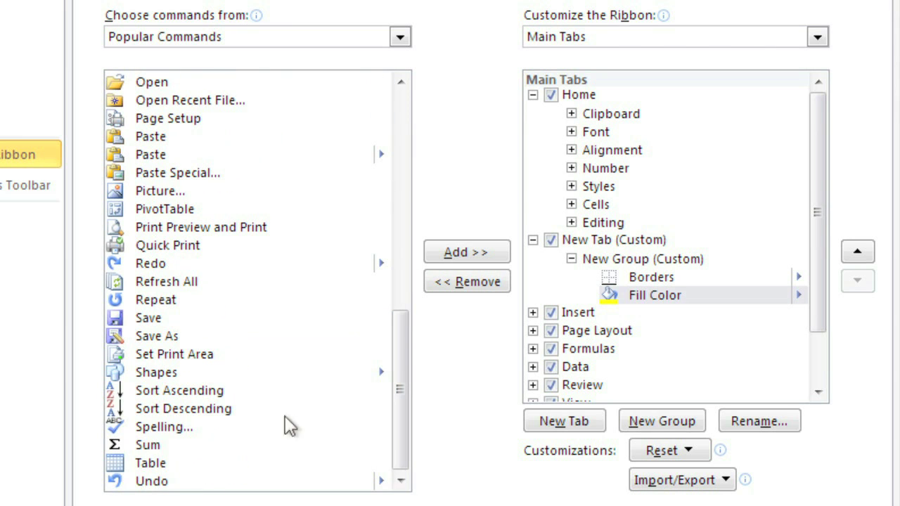
{"action": "left_click_drag", "start_coordinate": [201, 374], "coordinate": [618, 324]}
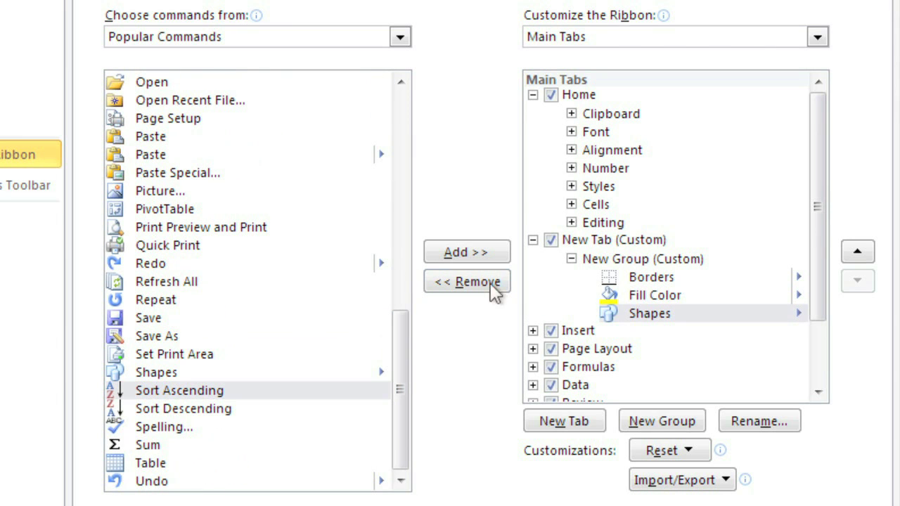
{"action": "left_click", "coordinate": [176, 195]}
{"action": "left_click_drag", "start_coordinate": [177, 203], "coordinate": [604, 296]}
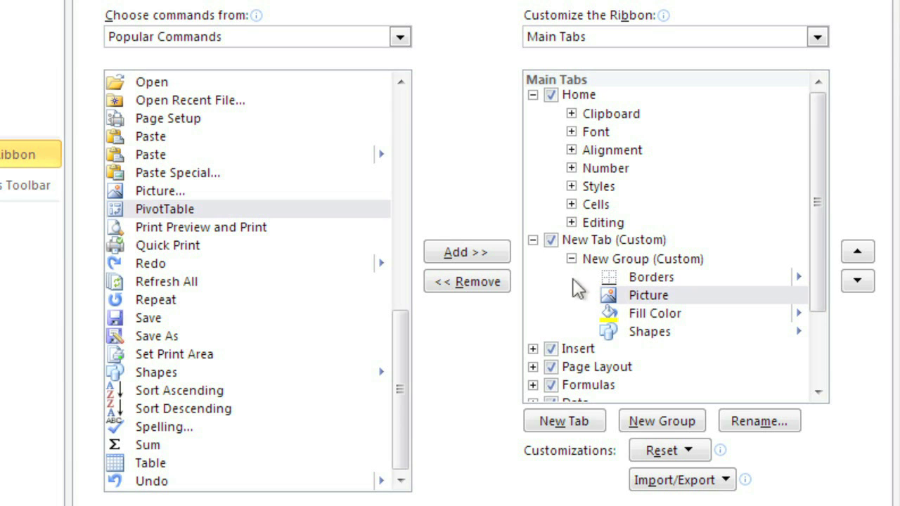
{"action": "left_click", "coordinate": [595, 242]}
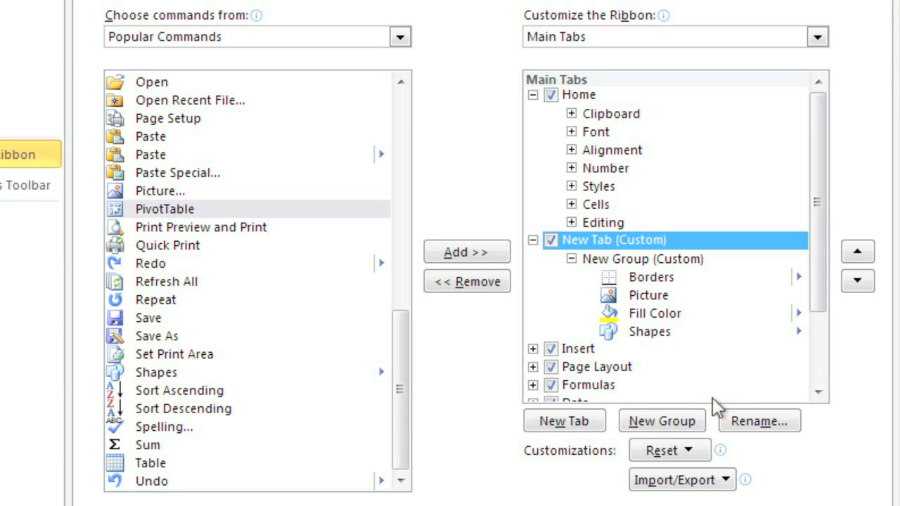
Rename the custom tab to 'Design Shortcuts'
{"action": "left_click", "coordinate": [725, 421]}
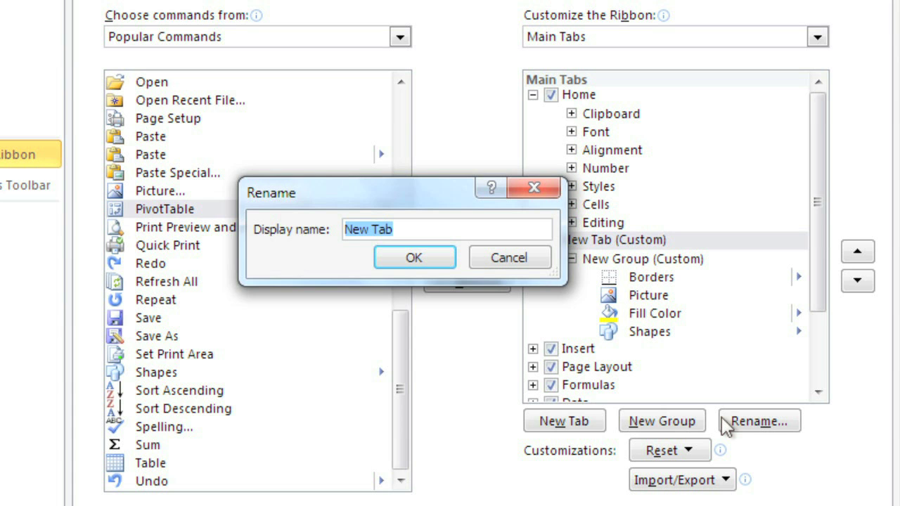
{"action": "type", "text": "Design Shor"}
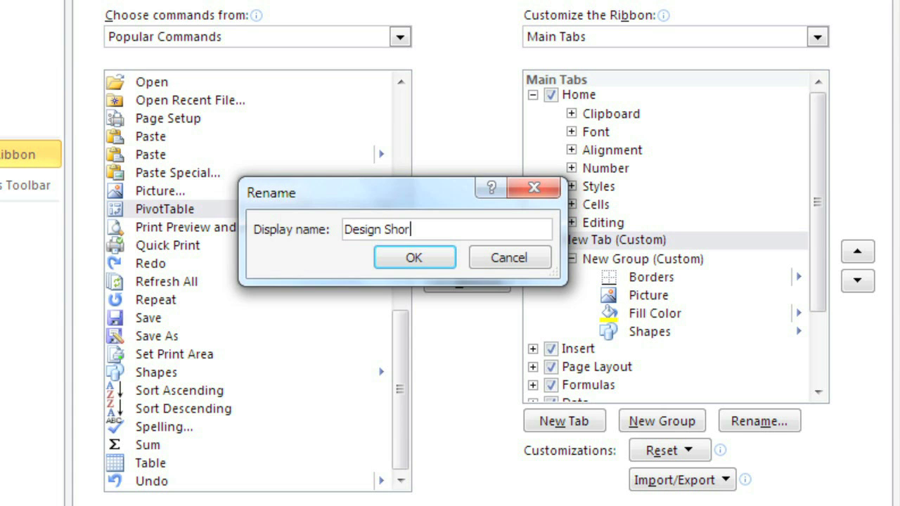
{"action": "type", "text": "tcuts"}
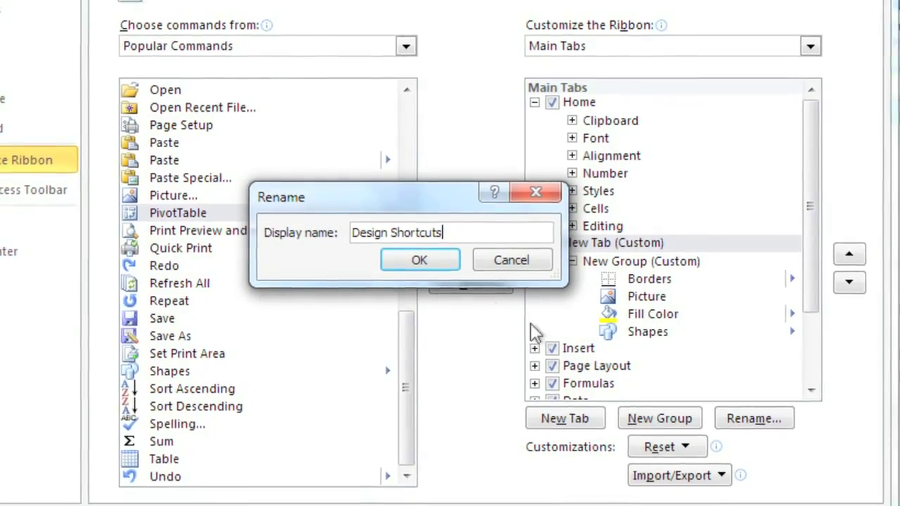
{"action": "left_click", "coordinate": [434, 264]}
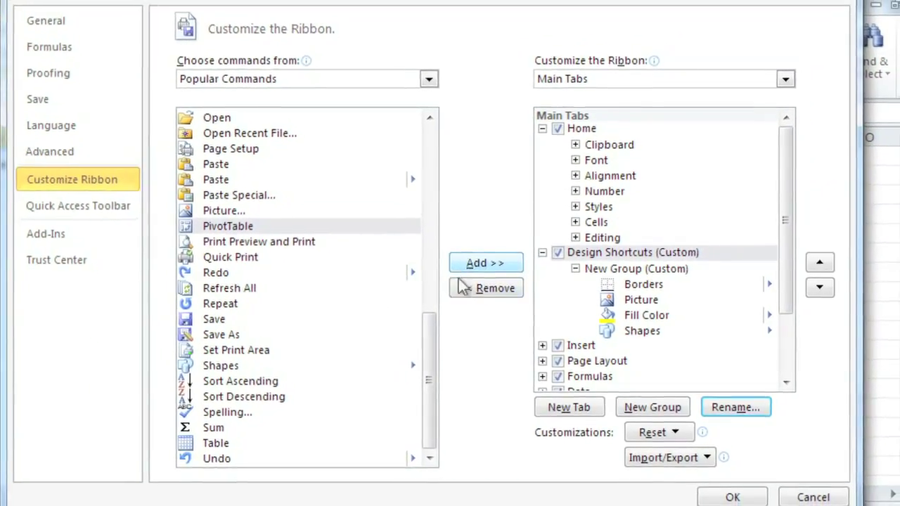
Apply the ribbon changes, view the Design Shortcuts tab, then minimize the ribbon to tab names
{"action": "left_click", "coordinate": [717, 497]}
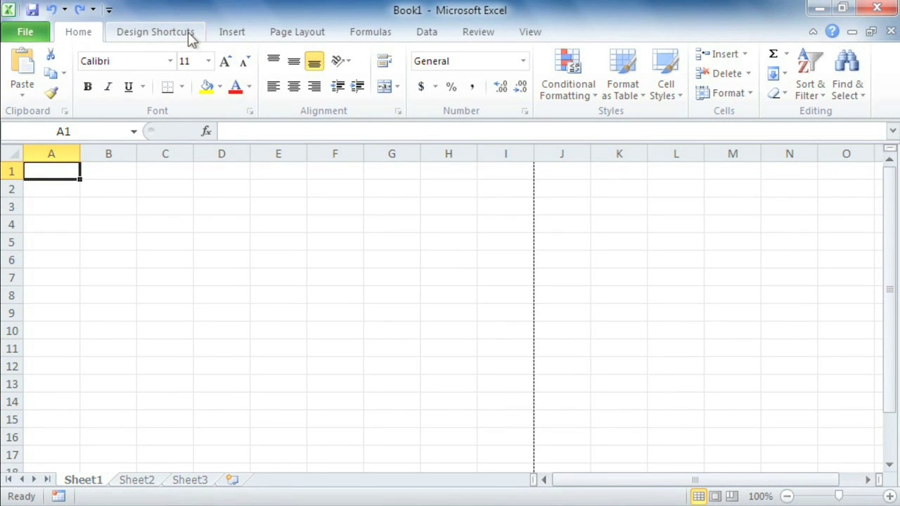
{"action": "left_click", "coordinate": [157, 33]}
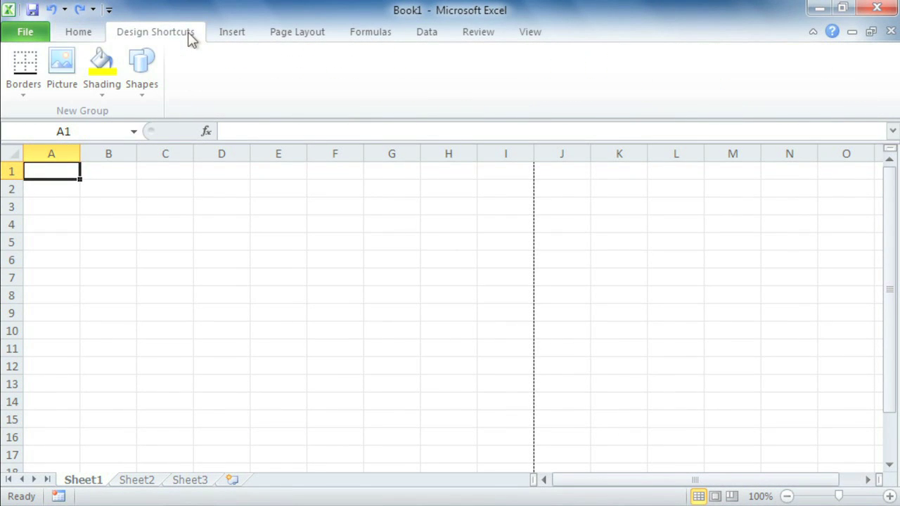
{"action": "left_click", "coordinate": [812, 33]}
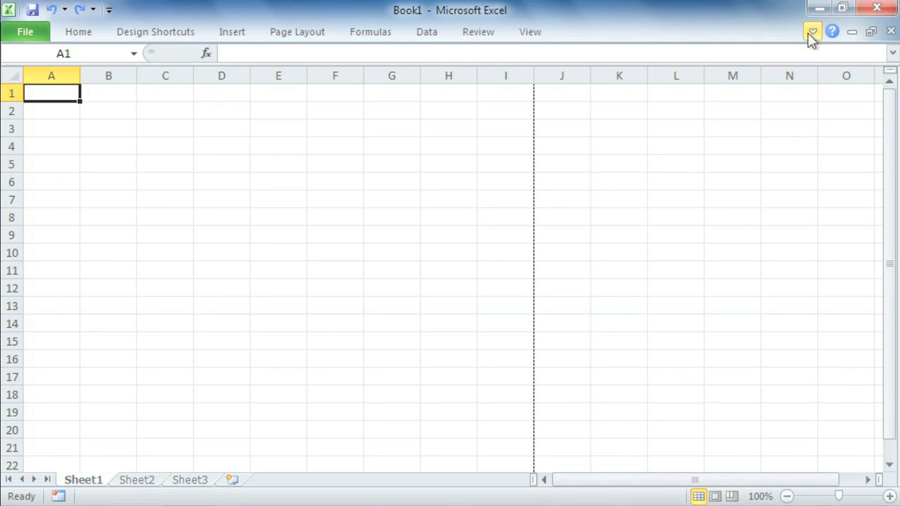
{"action": "left_click", "coordinate": [531, 33]}
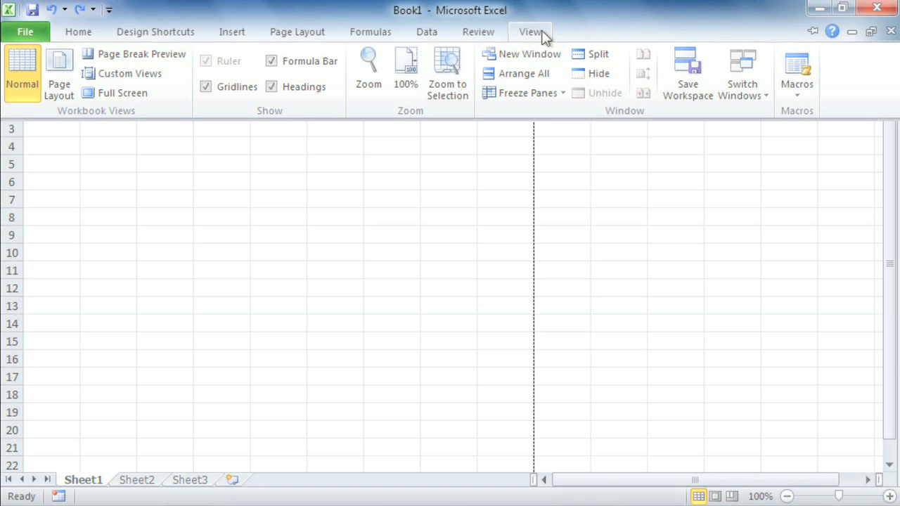
{"action": "left_click", "coordinate": [673, 133]}
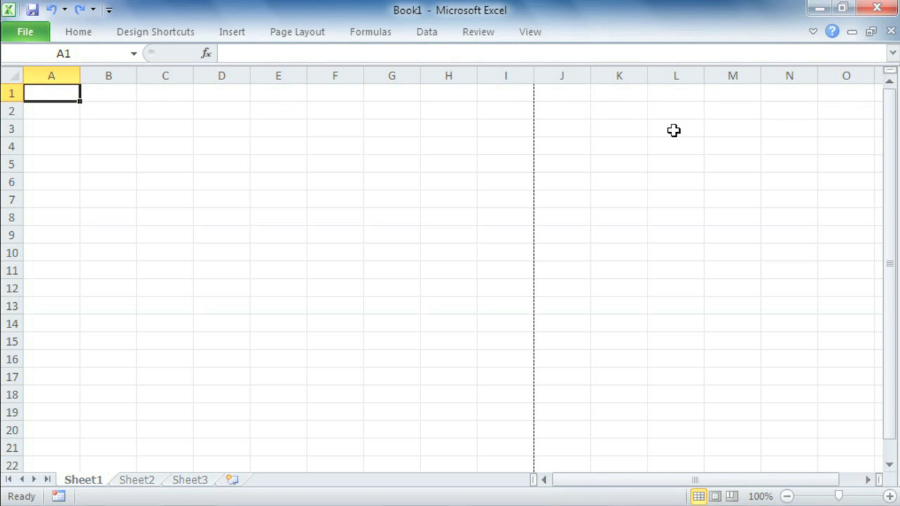
Restore the full ribbon and add New and Open to the Quick Access Toolbar
{"action": "left_click", "coordinate": [814, 32]}
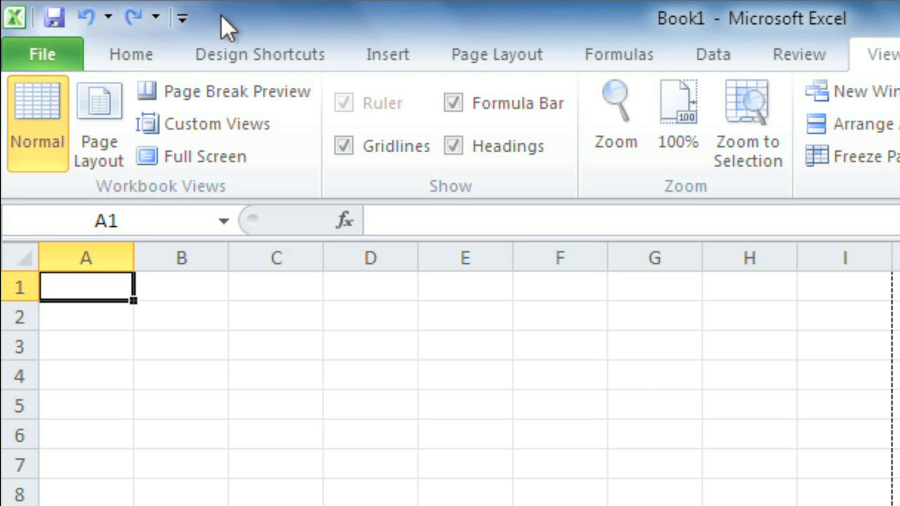
{"action": "left_click", "coordinate": [186, 16]}
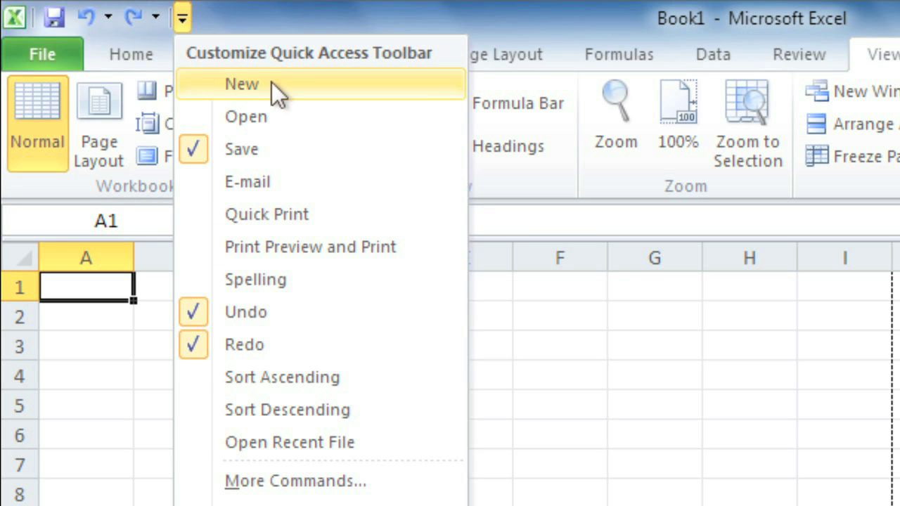
{"action": "left_click", "coordinate": [272, 84]}
{"action": "left_click", "coordinate": [215, 19]}
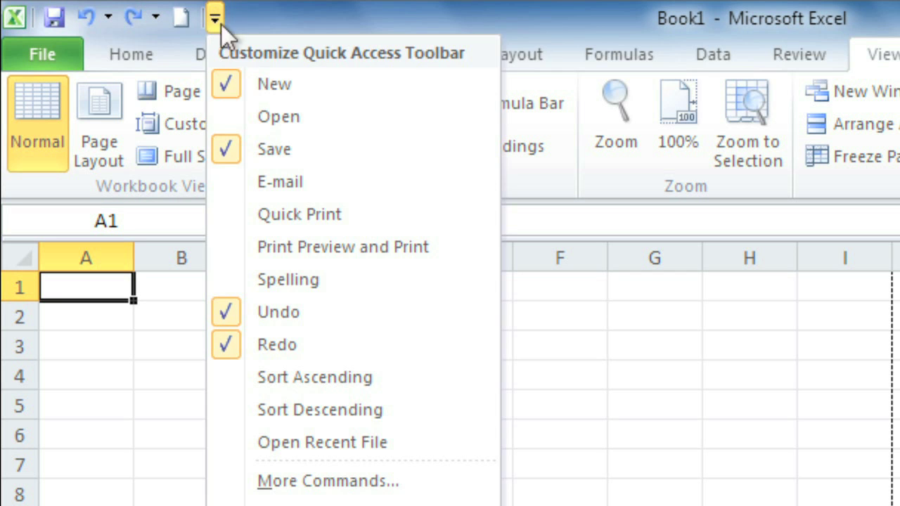
{"action": "left_click", "coordinate": [315, 113]}
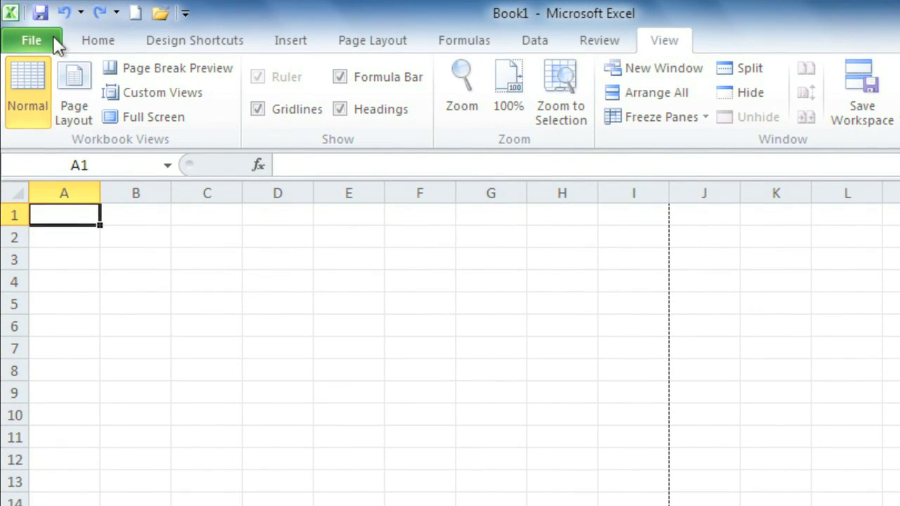
{"action": "left_click", "coordinate": [56, 43]}
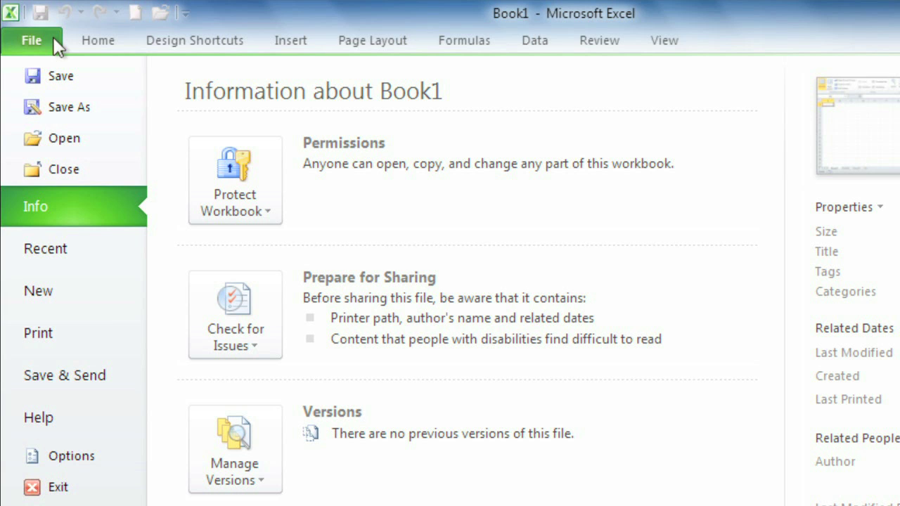
Browse the Print, Save & Send and Recent pages, then return to Book1's worksheet
{"action": "left_click", "coordinate": [104, 334]}
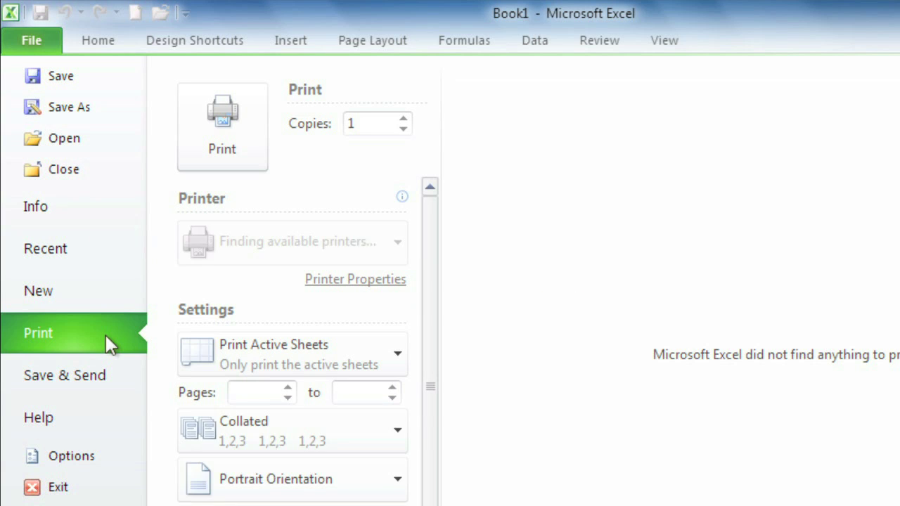
{"action": "left_click", "coordinate": [125, 375]}
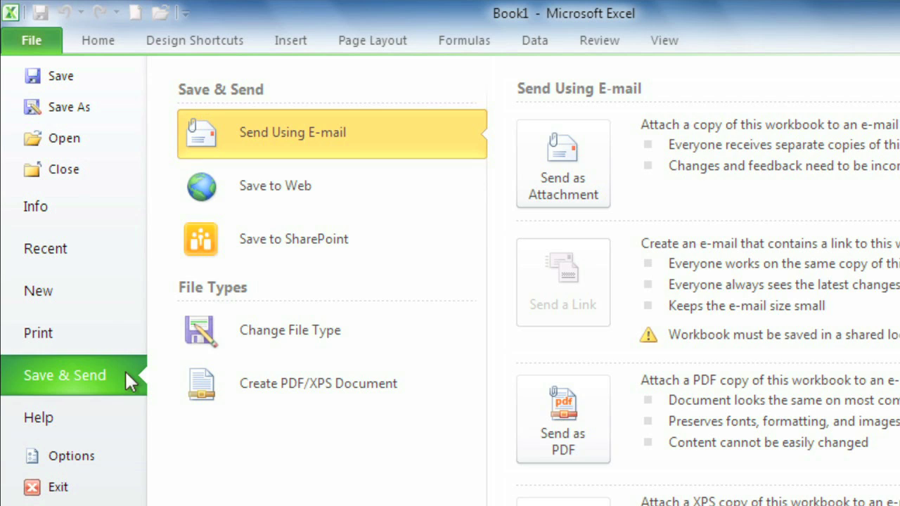
{"action": "left_click", "coordinate": [94, 253]}
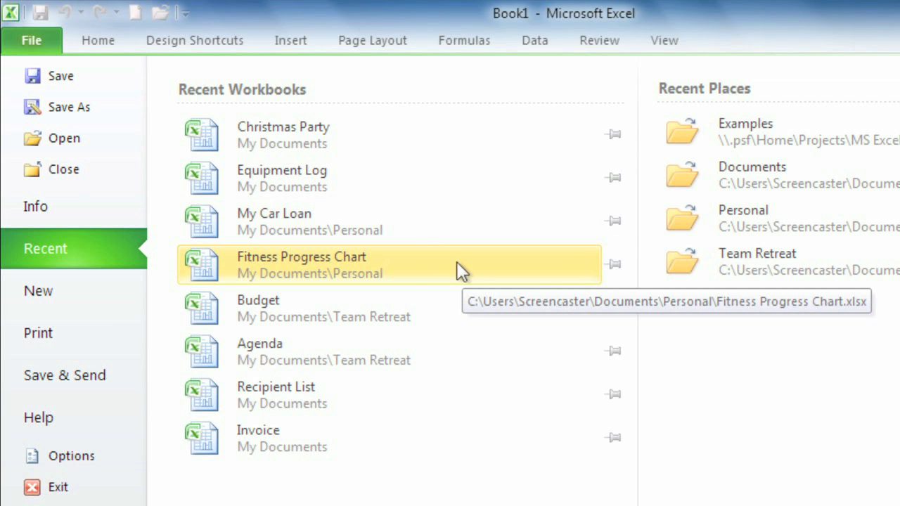
{"action": "left_click", "coordinate": [98, 41]}
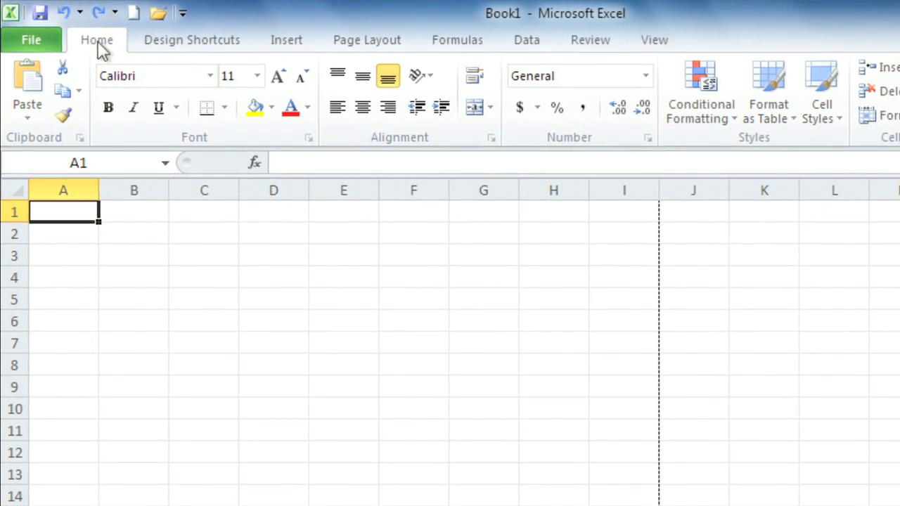